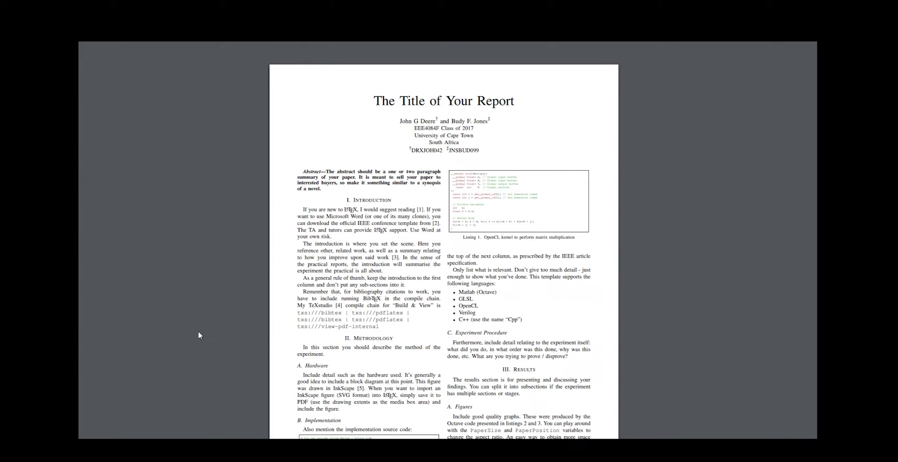
Step: Highlight the abstract and the Methodology and Results headings, then scroll to page 2 and back to page 1
left_click_drag(302, 170, 392, 200)
left_click(315, 227)
left_click_drag(354, 339, 392, 338)
left_click_drag(510, 369, 532, 372)
scroll(532, 372, "down", 8)
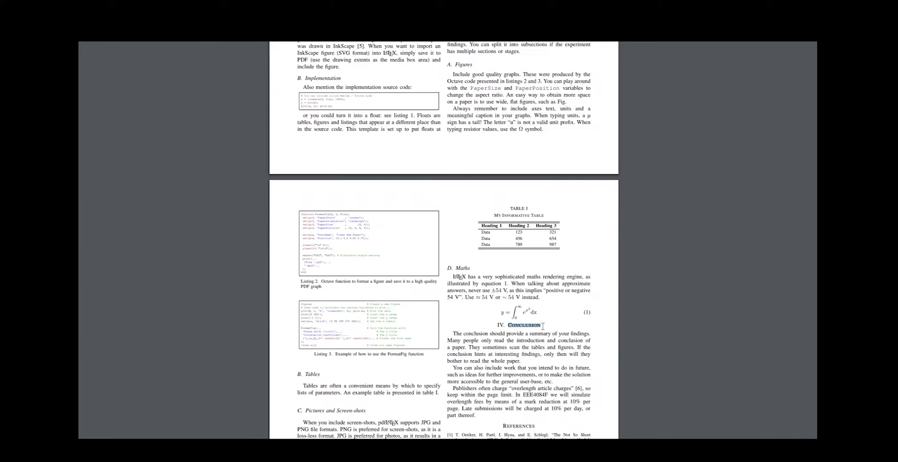
scroll(543, 326, "up", 8)
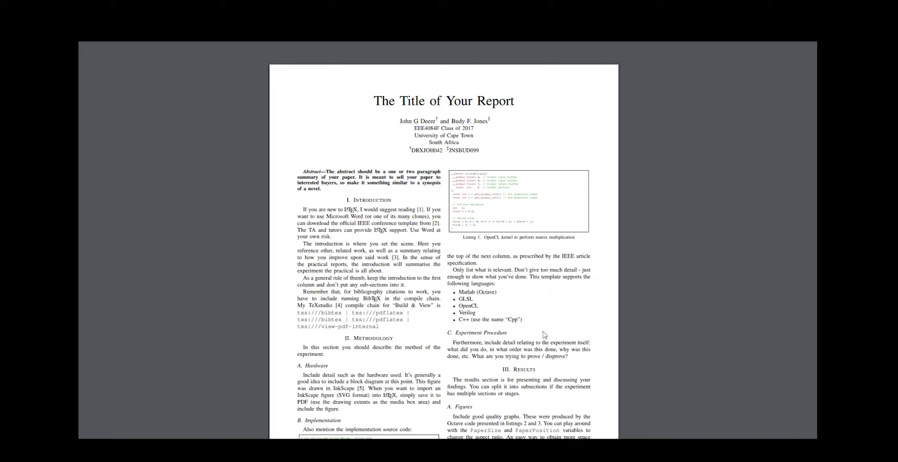
scroll(545, 335, "up", 2, "ctrl")
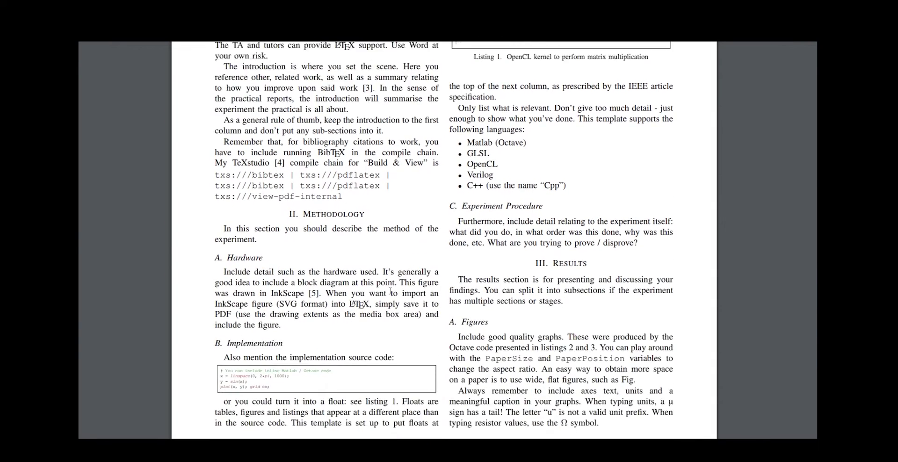
Step: Highlight the Methodology heading, its Hardware, Implementation and Experiment Procedure subheadings, and the code listing
left_click_drag(287, 125, 370, 128)
double_click(239, 172)
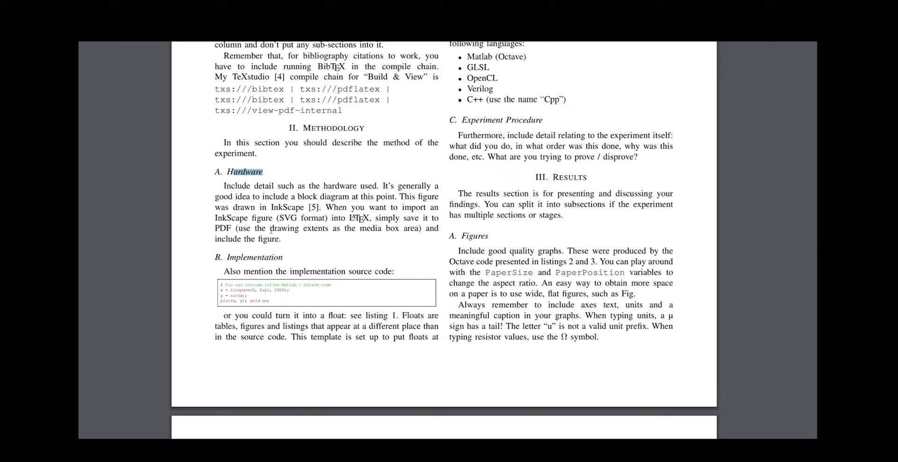
left_click_drag(236, 257, 284, 257)
scroll(461, 223, "up", 1)
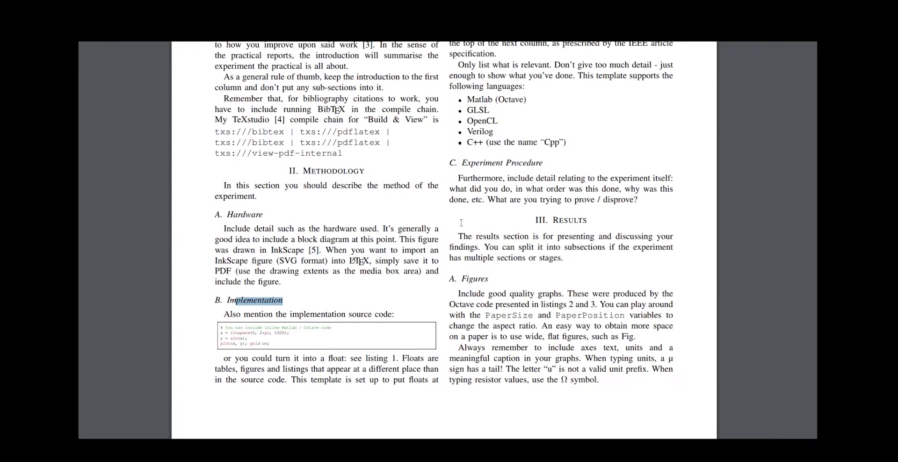
left_click_drag(462, 163, 542, 170)
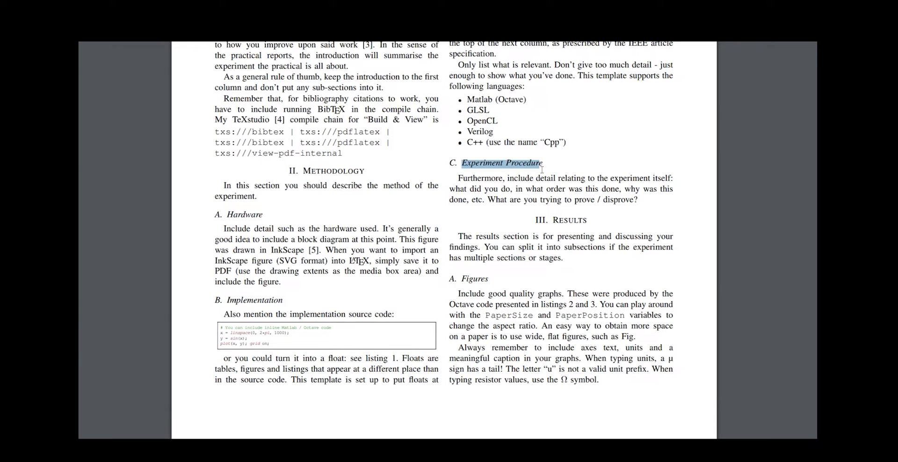
left_click_drag(219, 328, 290, 347)
left_click(291, 348)
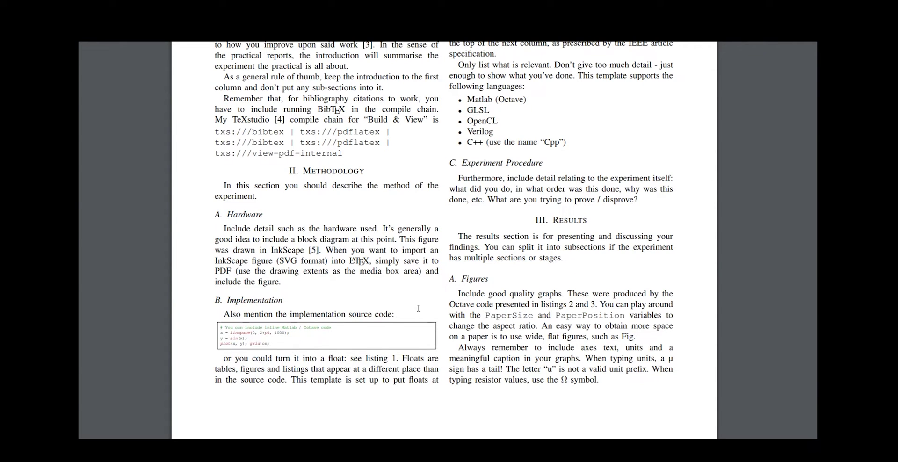
Step: Highlight the Results heading and scroll down past Table I to the Conclusion section
left_click_drag(537, 220, 602, 220)
scroll(604, 222, "down", 3)
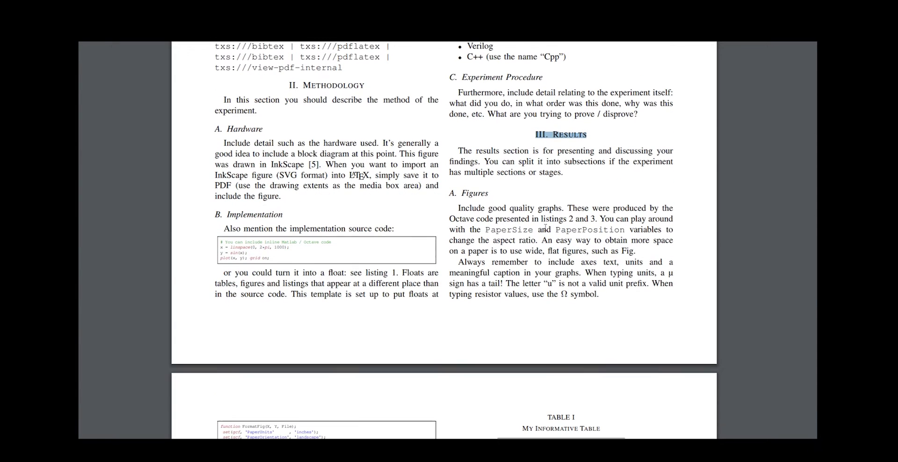
left_click_drag(467, 194, 490, 194)
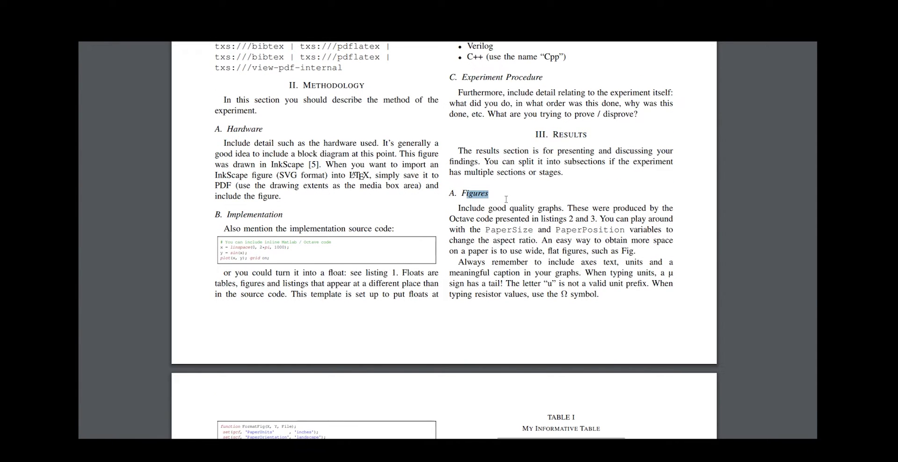
scroll(506, 200, "down", 1)
scroll(506, 200, "down", 4)
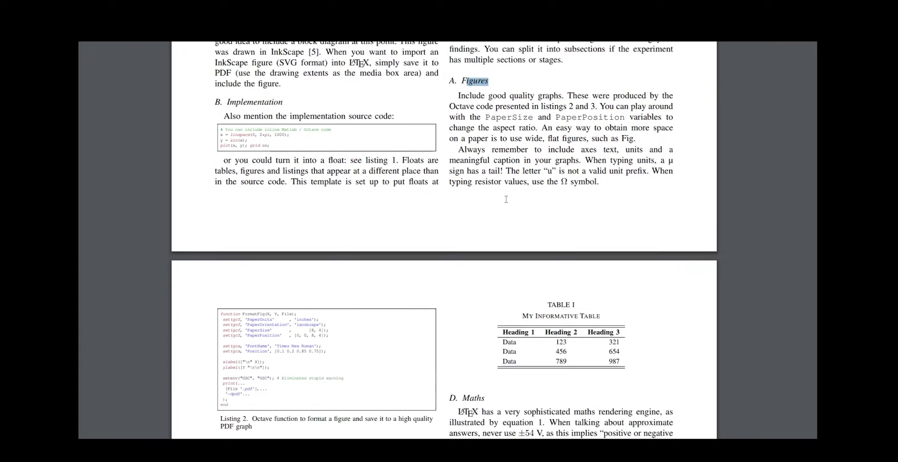
scroll(506, 200, "up", 3)
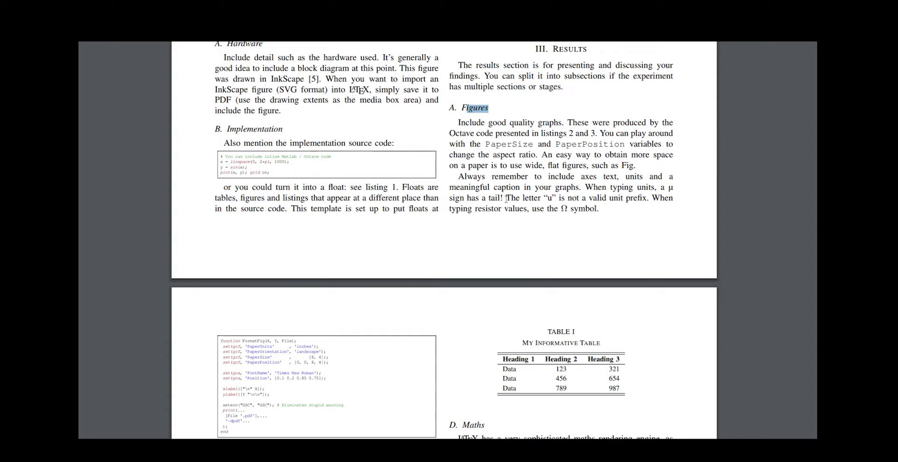
scroll(506, 200, "down", 5)
double_click(531, 299)
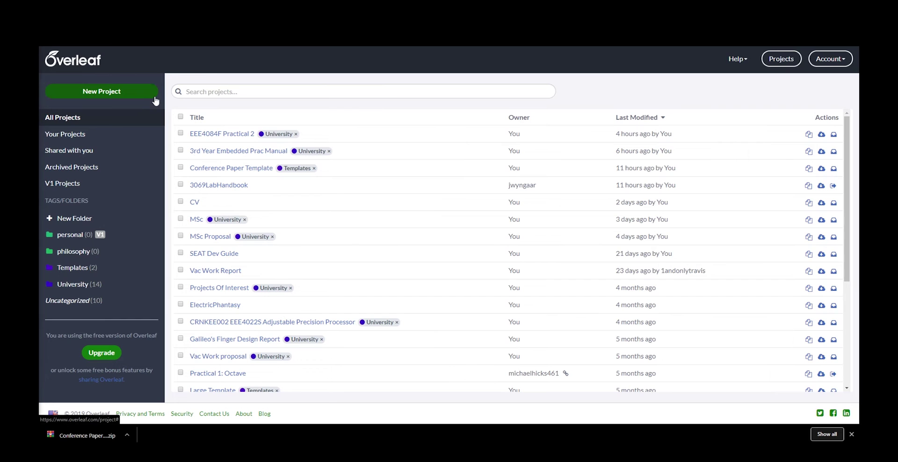
Step: Upload Conference Paper Template (1).zip as a new project, then highlight lines 6–33 of Report.tex
left_click(148, 97)
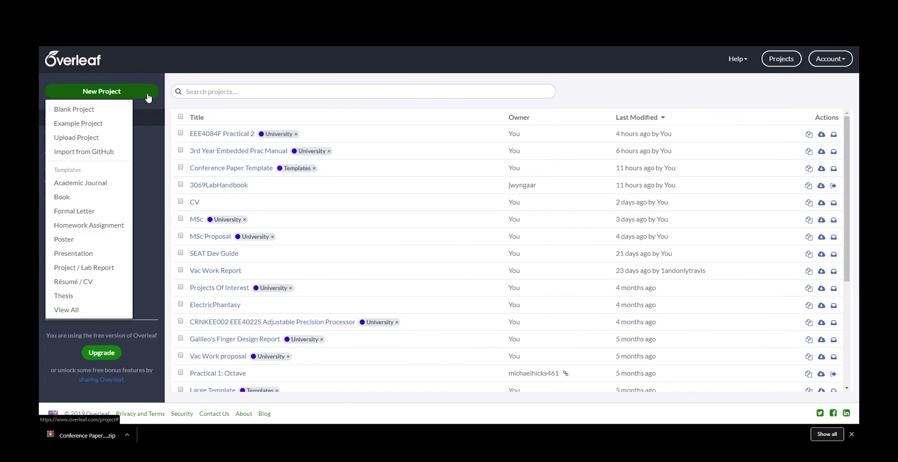
left_click(98, 141)
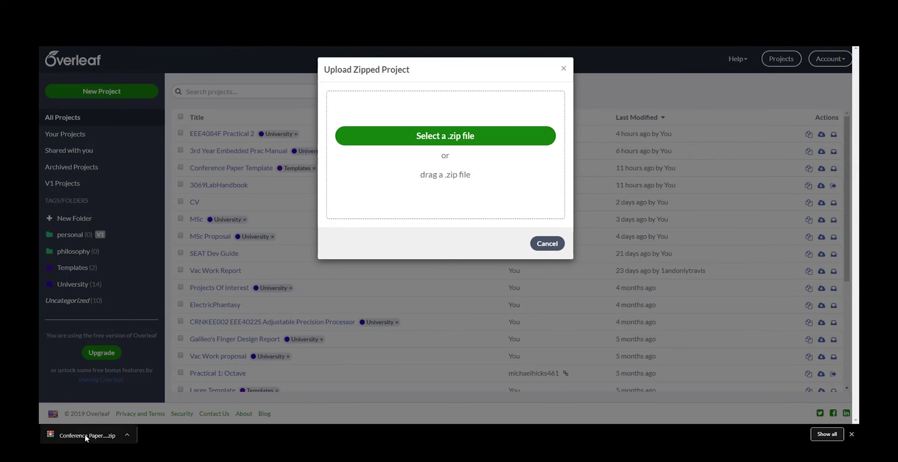
left_click_drag(86, 434, 470, 164)
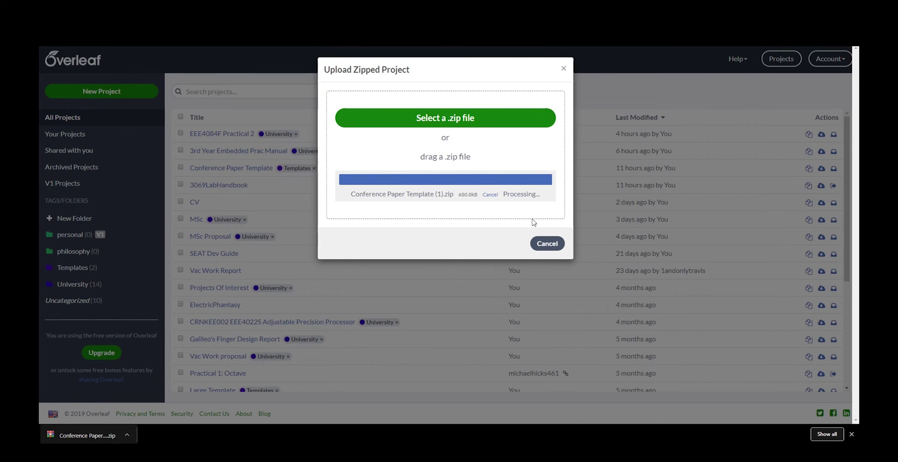
left_click_drag(156, 118, 185, 347)
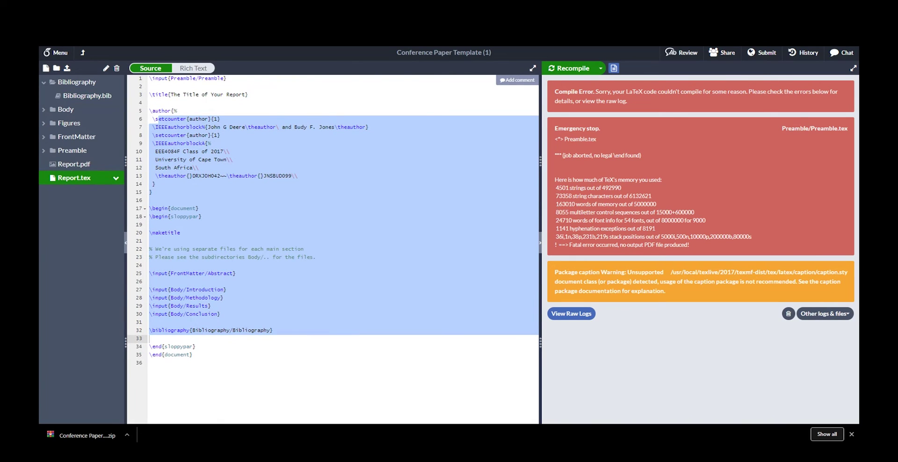
Step: Point out the Bibliography, Body, Figures, FrontMatter and Preamble folders and Report.tex in the file tree
left_click(75, 83)
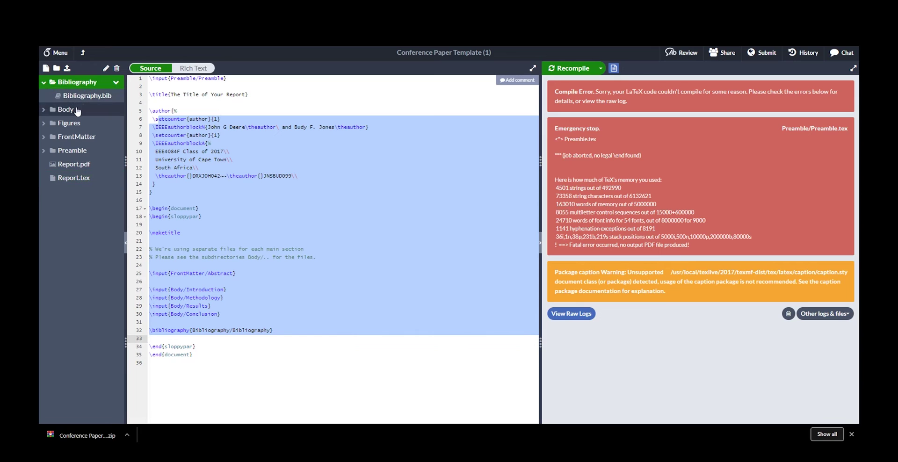
left_click(77, 111)
left_click(69, 123)
left_click(74, 178)
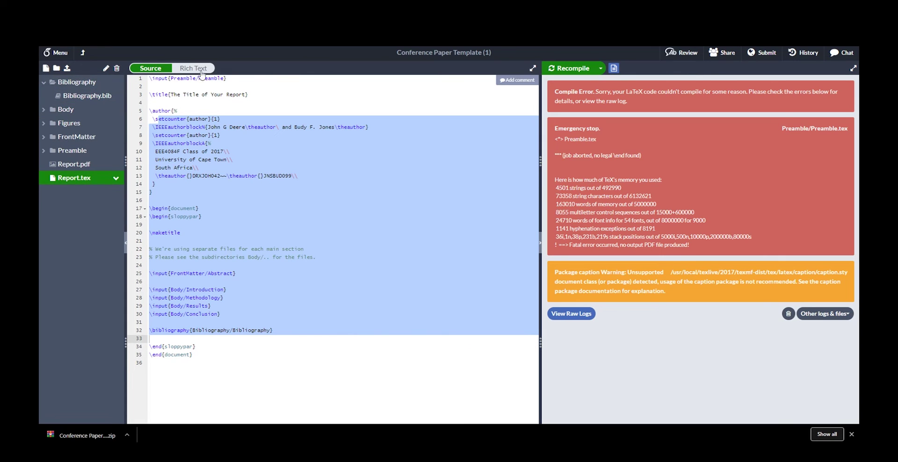
left_click(98, 82)
left_click(76, 110)
left_click(78, 123)
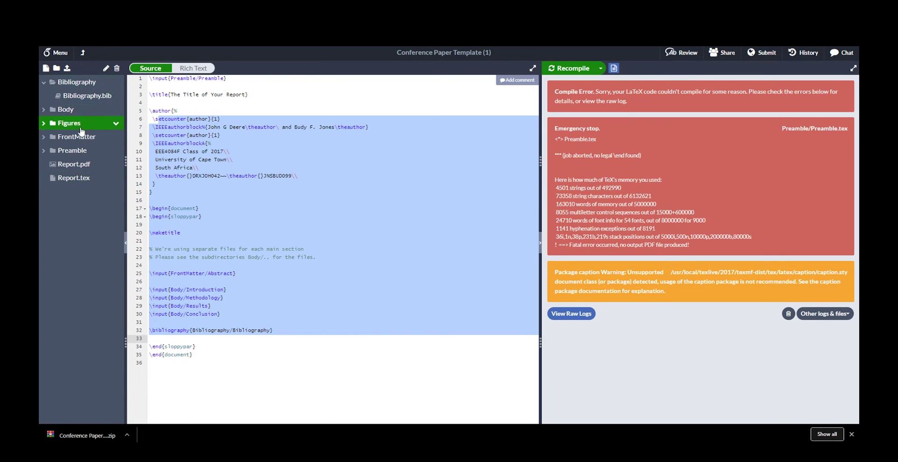
left_click(102, 138)
left_click(91, 150)
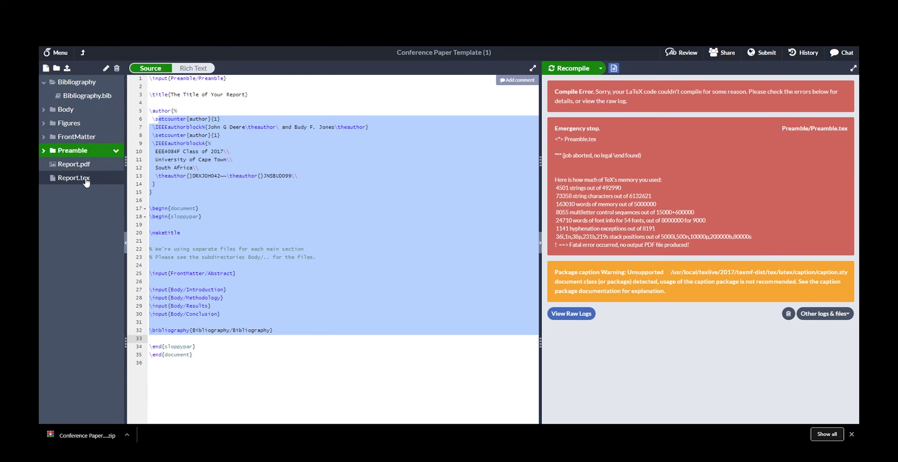
Step: Open Bibliography.bib and highlight its first entries down to Oetiker_2015
left_click(75, 96)
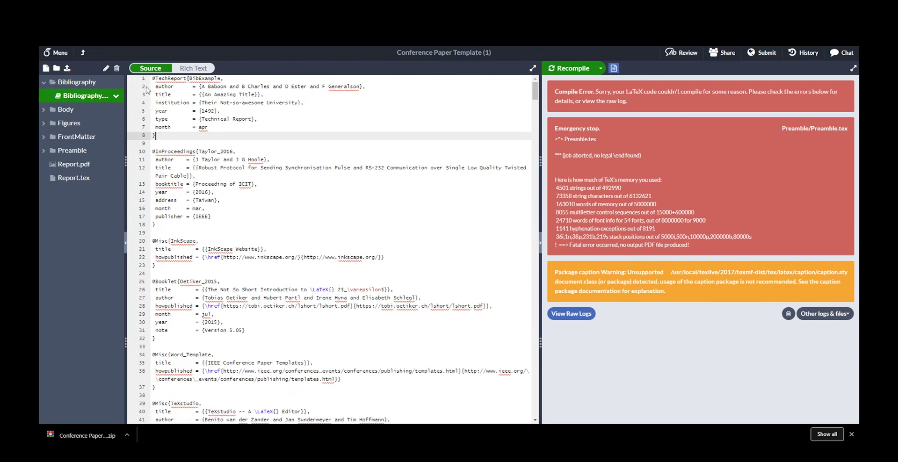
left_click_drag(153, 78, 206, 340)
left_click(205, 342)
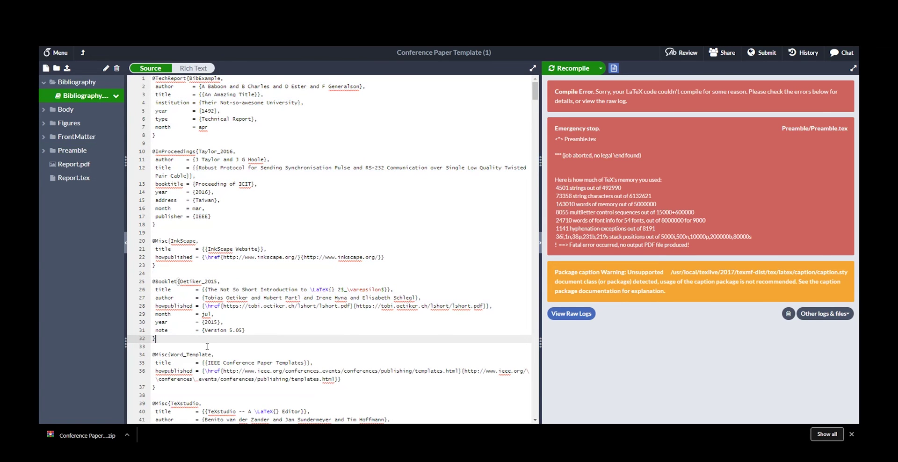